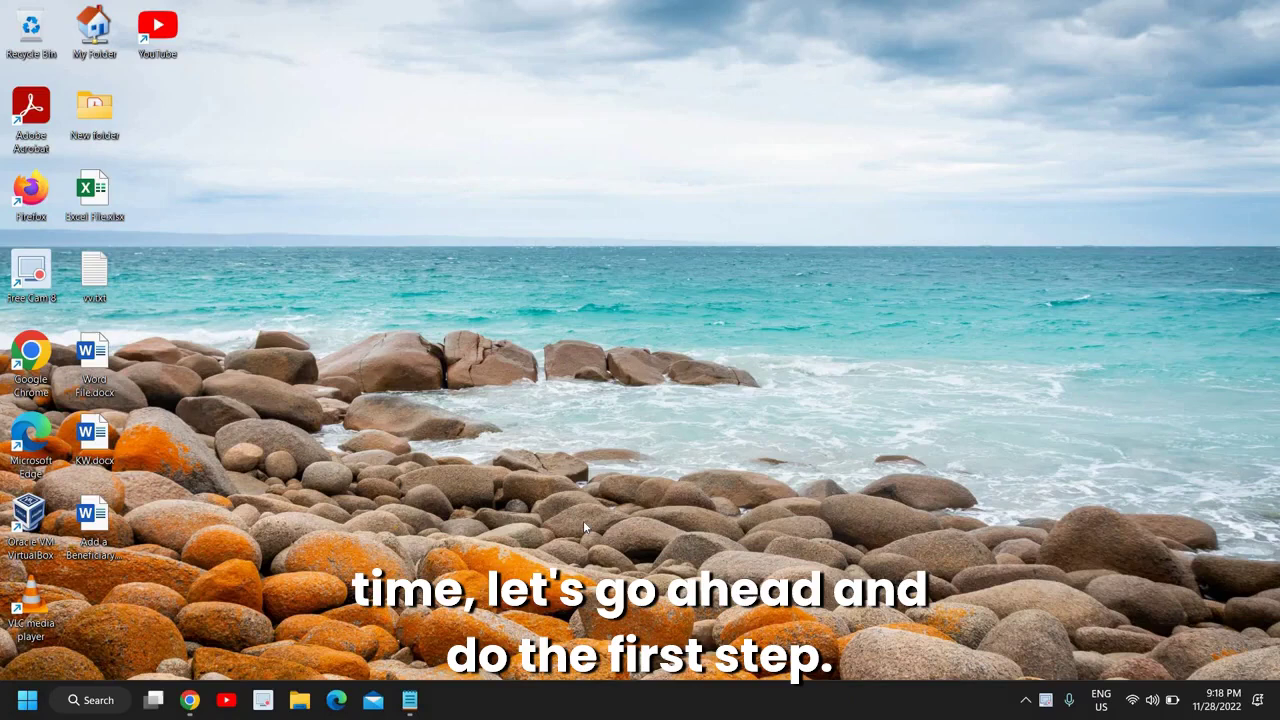
- In Settings, check the Camera privacy page and confirm camera access and app camera access are On
{"action": "right_click", "coordinate": [26, 704]}
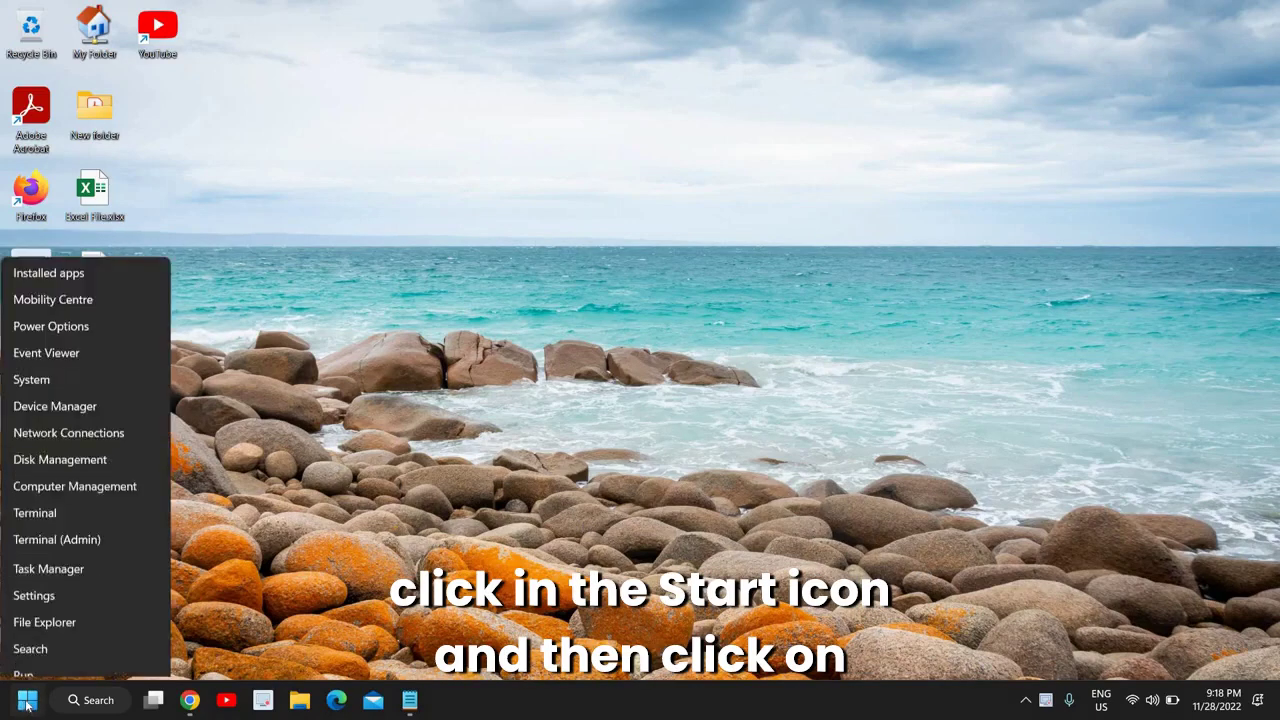
{"action": "left_click", "coordinate": [72, 530]}
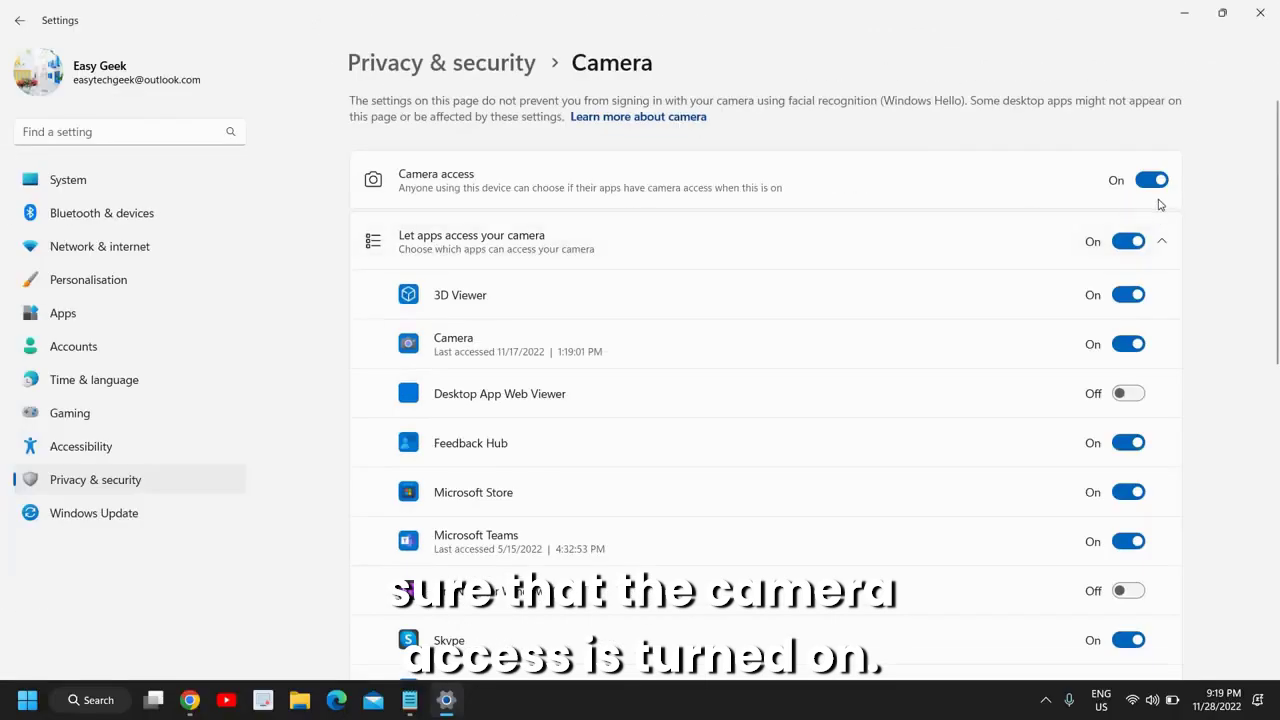
{"action": "scroll", "coordinate": [1074, 509], "scroll_direction": "down", "scroll_amount": 3}
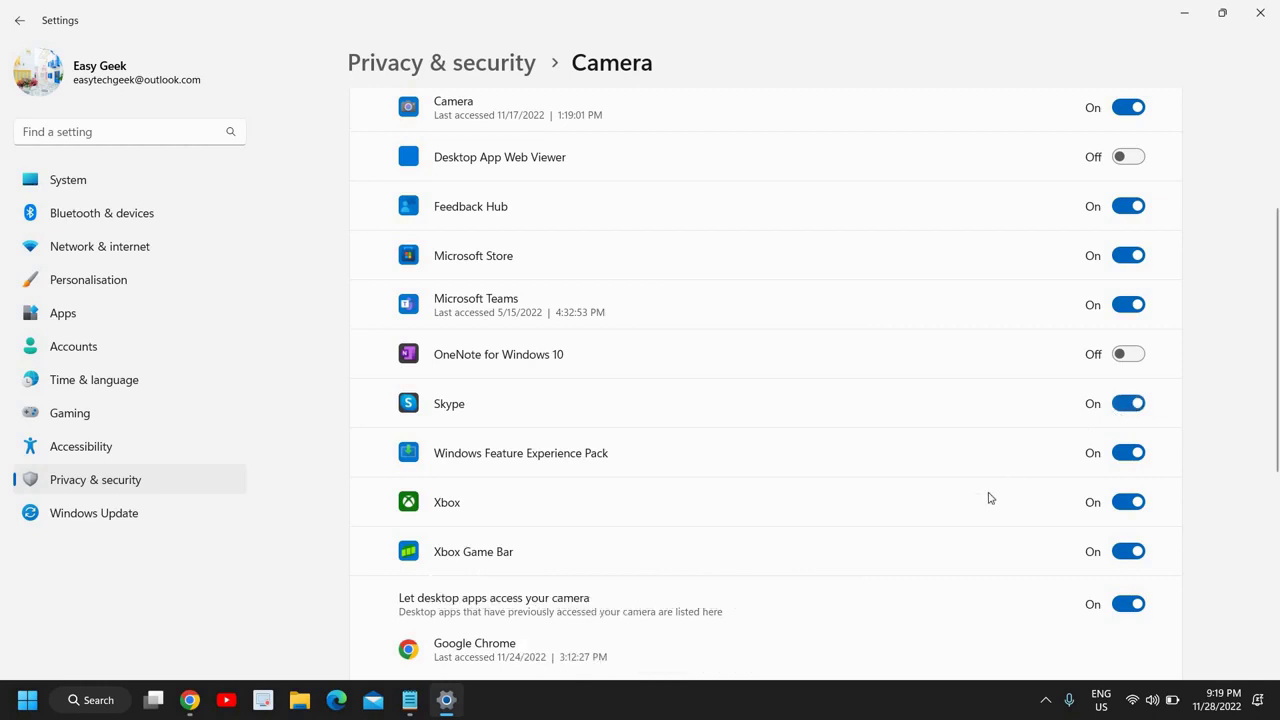
{"action": "scroll", "coordinate": [988, 495], "scroll_direction": "up", "scroll_amount": 1}
{"action": "scroll", "coordinate": [985, 492], "scroll_direction": "up", "scroll_amount": 2}
{"action": "scroll", "coordinate": [985, 492], "scroll_direction": "down", "scroll_amount": 3}
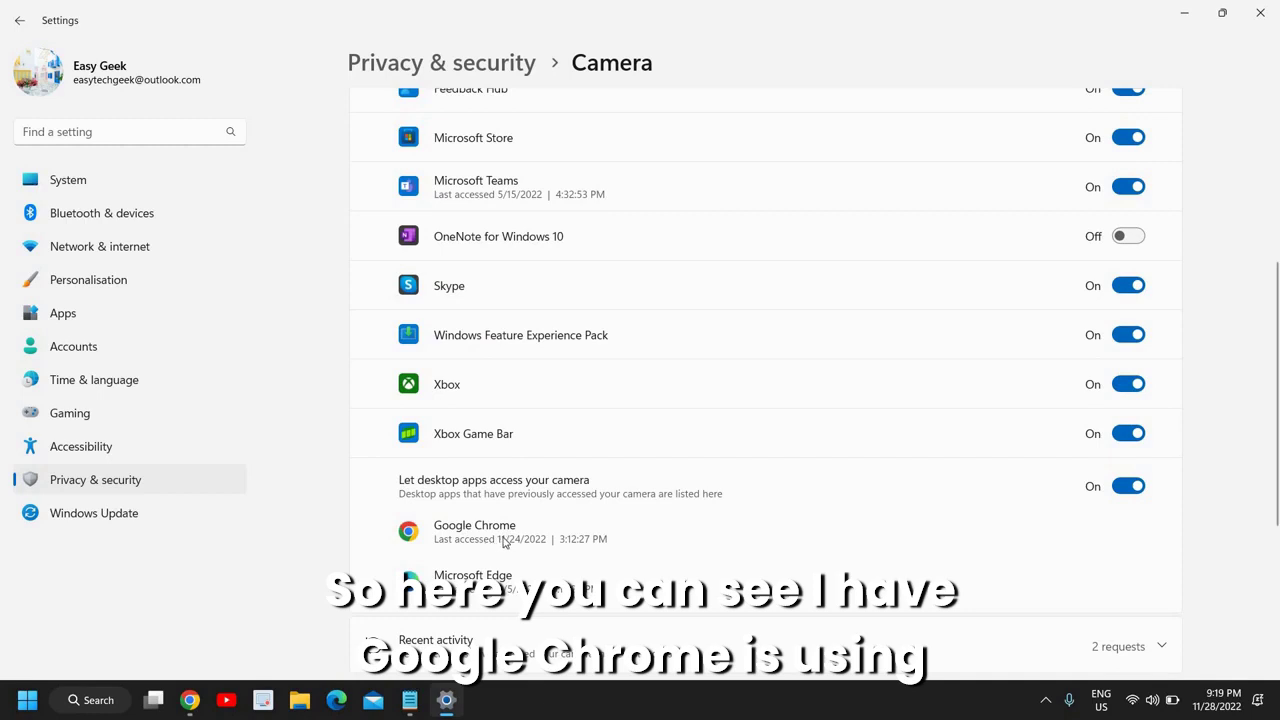
{"action": "scroll", "coordinate": [577, 530], "scroll_direction": "up", "scroll_amount": 3}
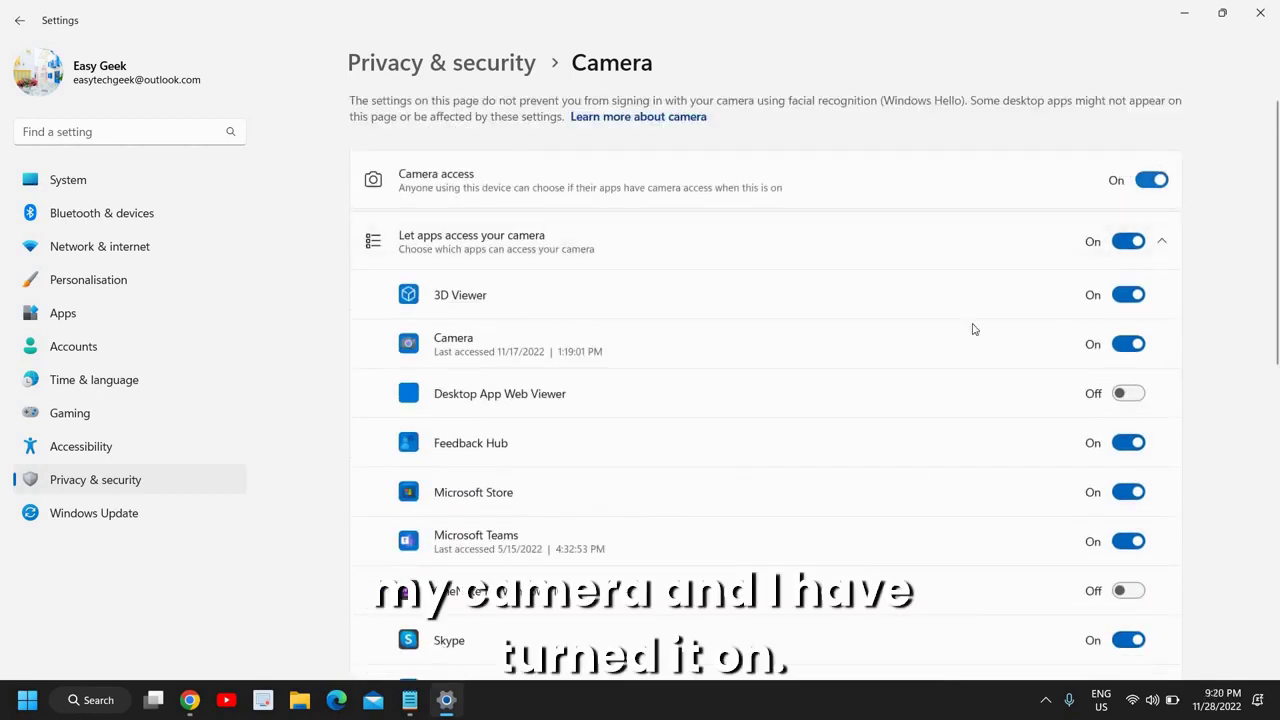
{"action": "scroll", "coordinate": [614, 425], "scroll_direction": "down", "scroll_amount": 1}
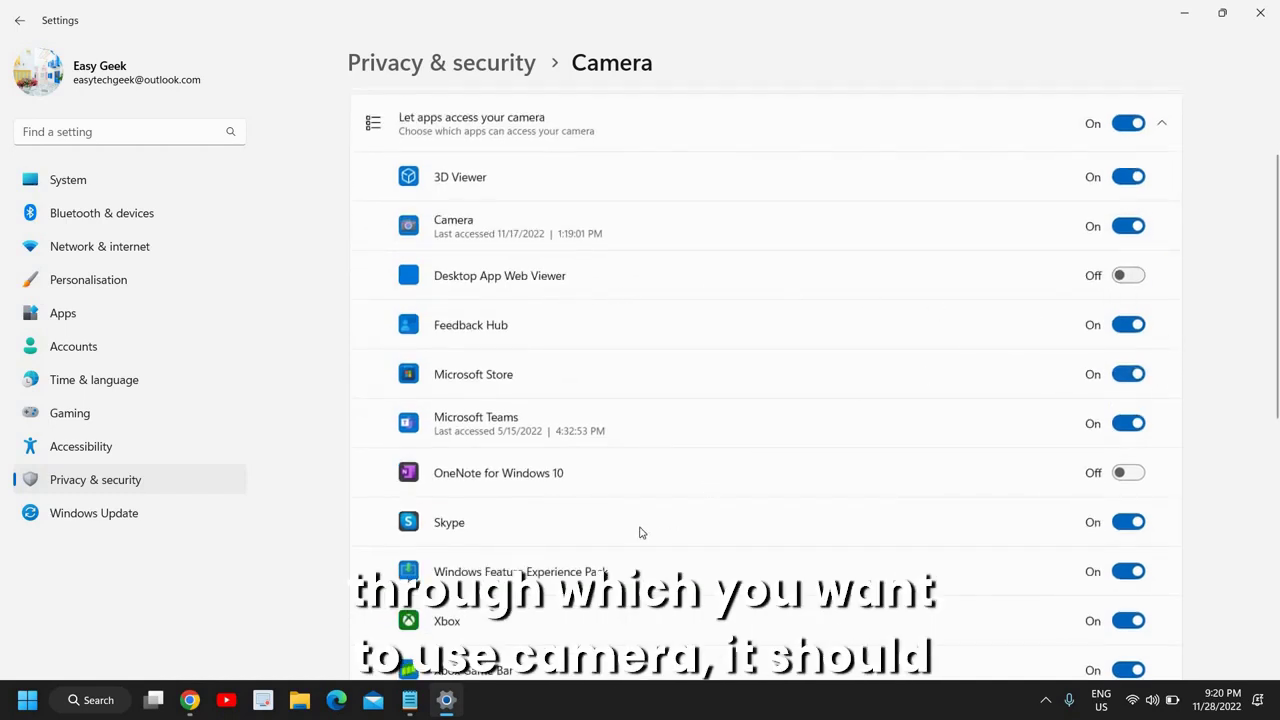
{"action": "scroll", "coordinate": [640, 531], "scroll_direction": "up", "scroll_amount": 1}
{"action": "scroll", "coordinate": [640, 531], "scroll_direction": "down", "scroll_amount": 1}
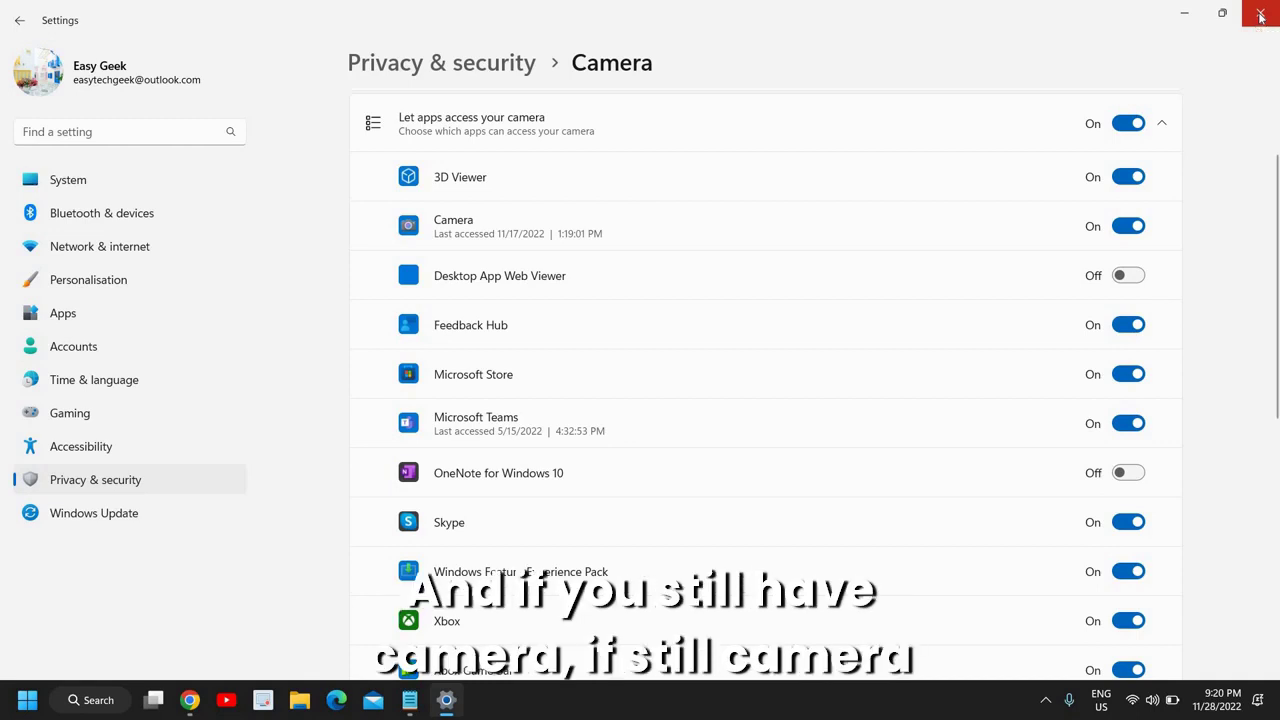
- Close Settings, open Device Manager and select the XiaoMi USB 2.0 Webcam under Cameras
{"action": "left_click", "coordinate": [1260, 14]}
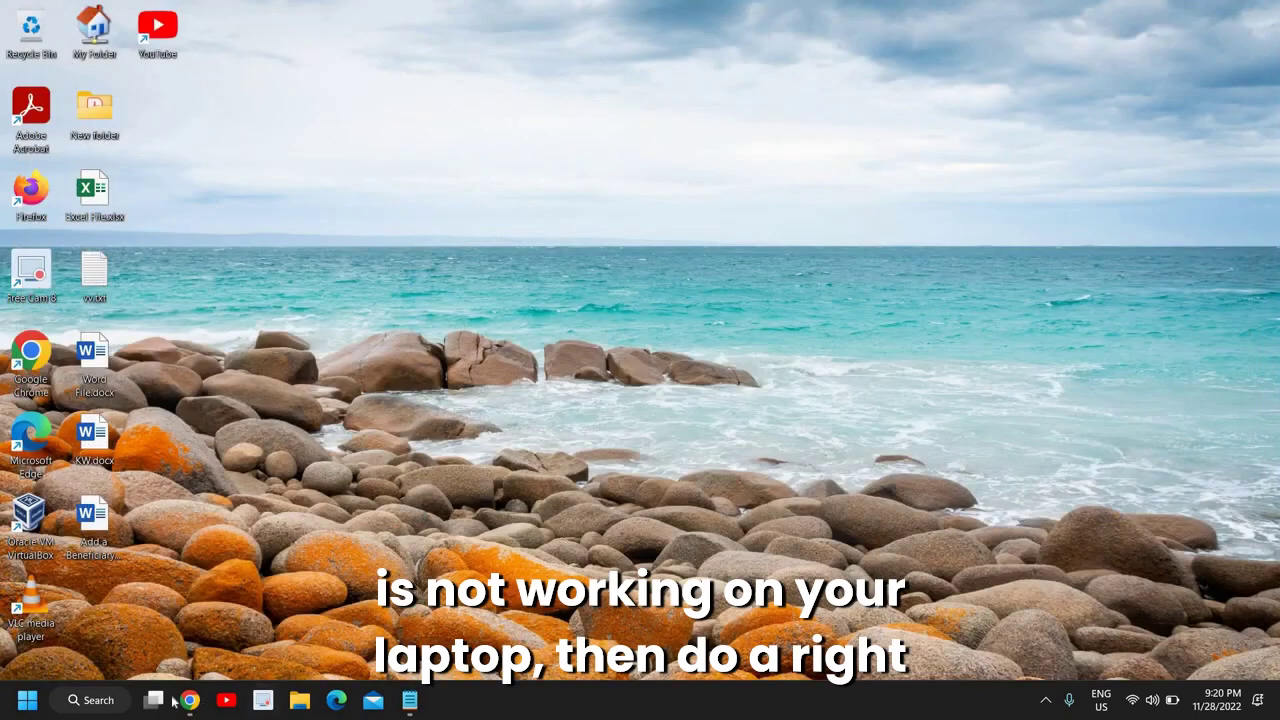
{"action": "right_click", "coordinate": [27, 700]}
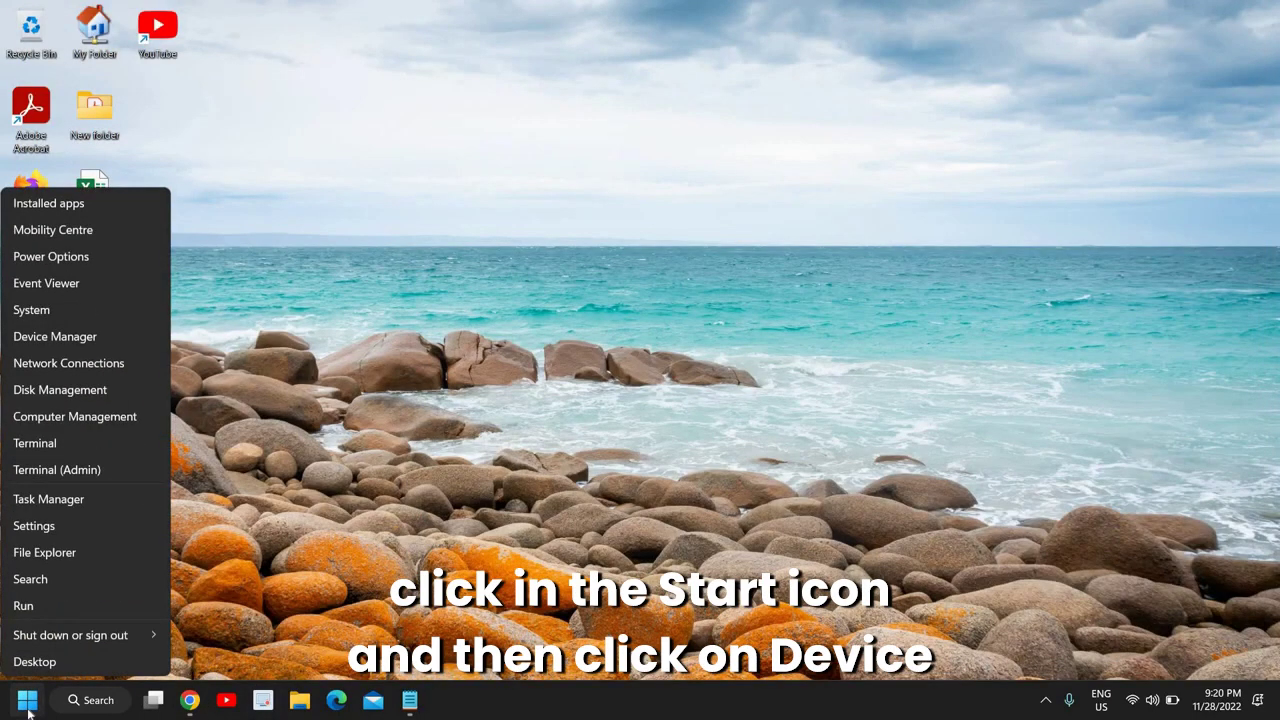
{"action": "left_click", "coordinate": [55, 336]}
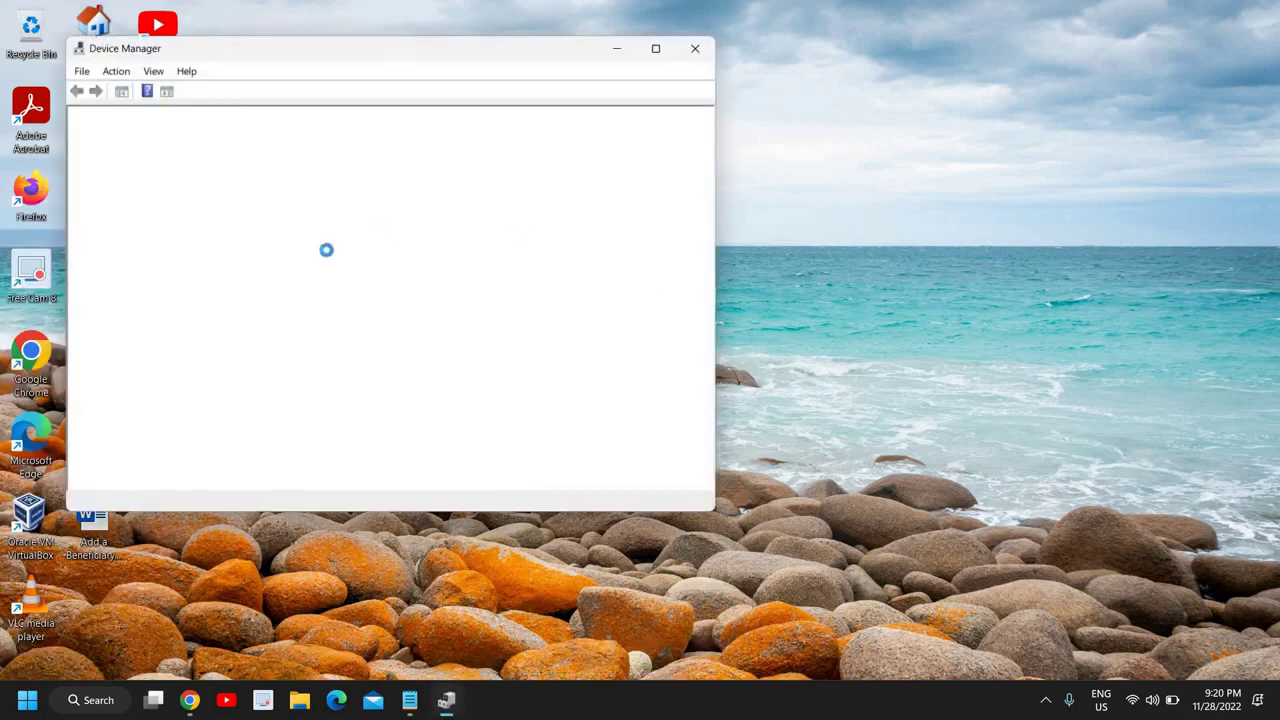
{"action": "left_click_drag", "start_coordinate": [478, 62], "coordinate": [645, 65]}
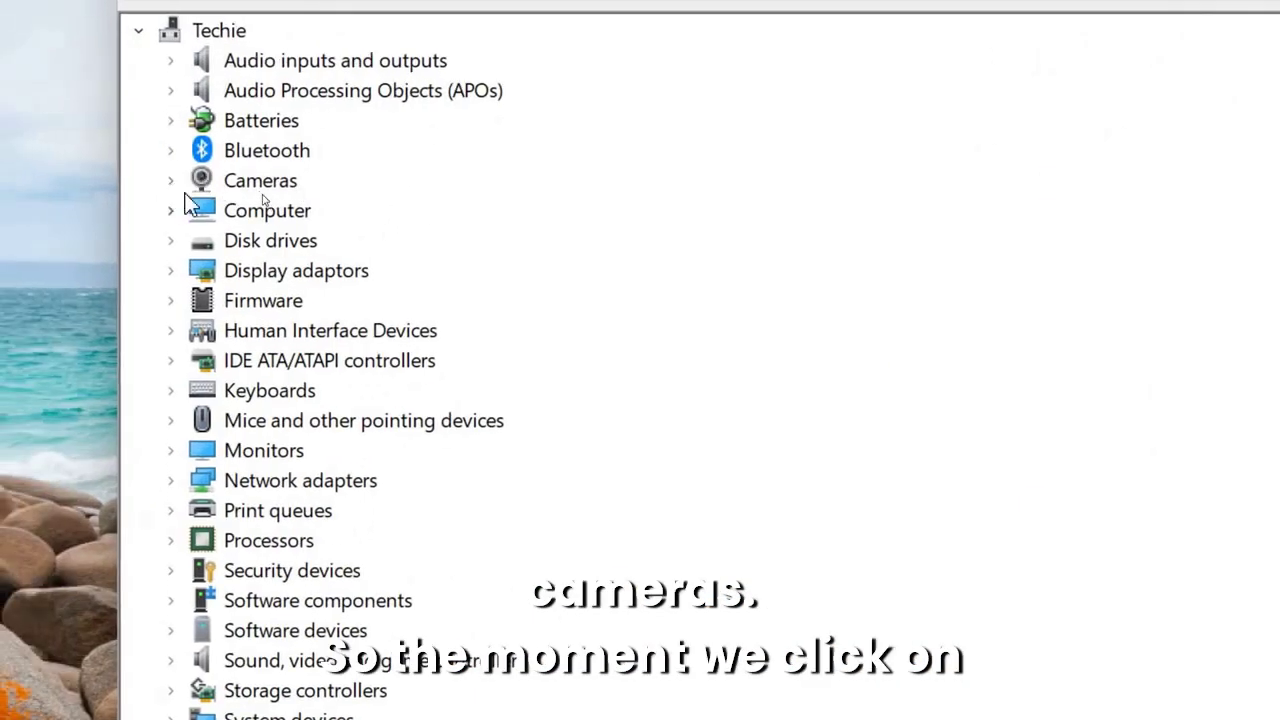
{"action": "left_click", "coordinate": [171, 184]}
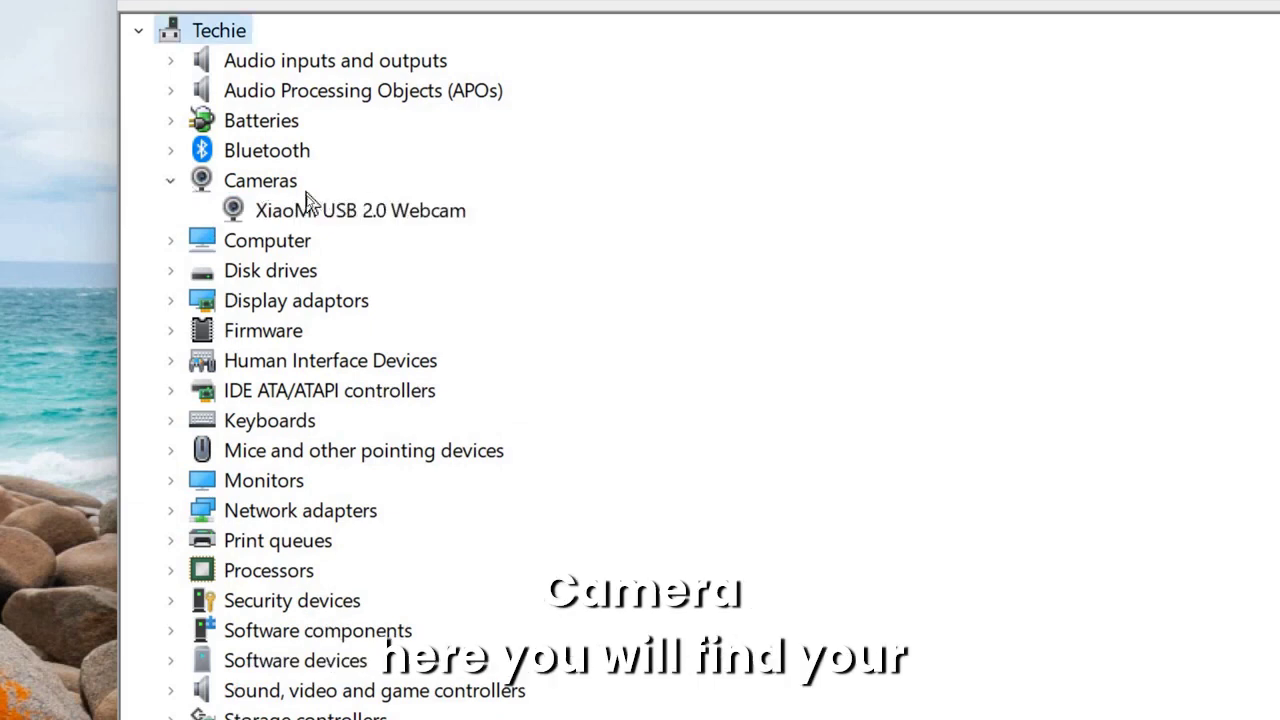
{"action": "left_click", "coordinate": [371, 213]}
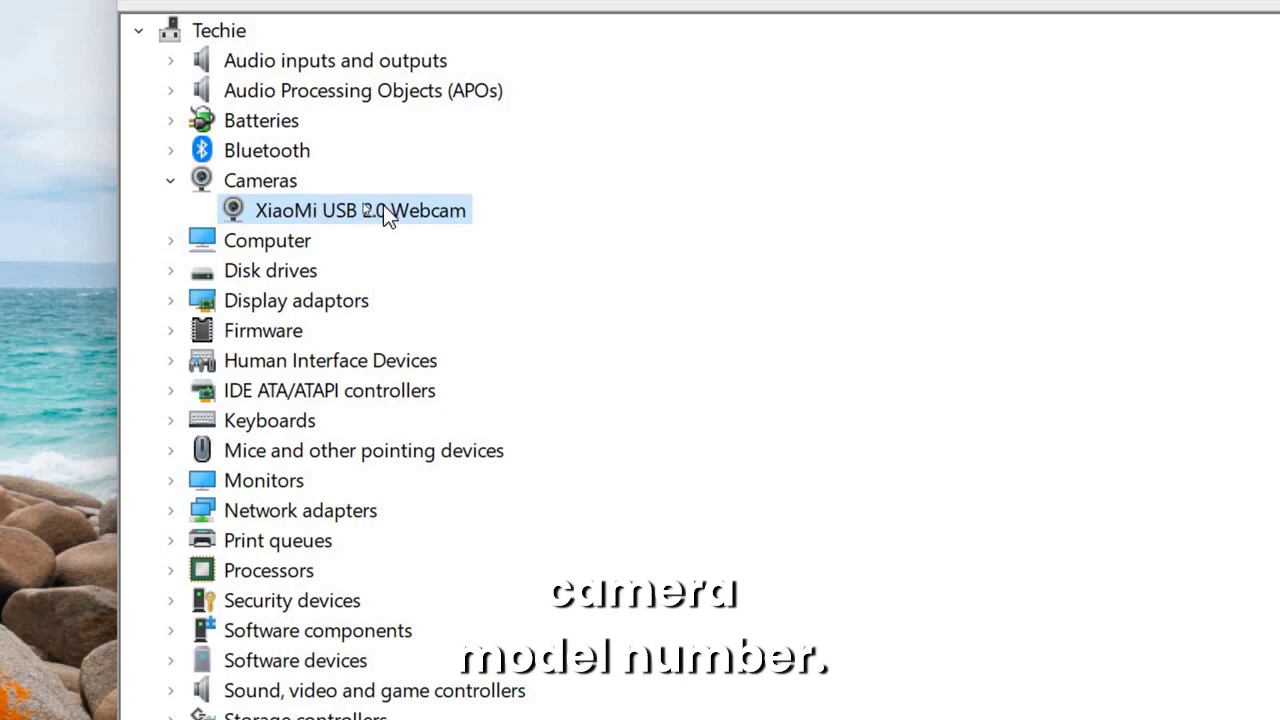
- Uninstall the XiaoMi USB 2.0 Webcam device and confirm its removal
{"action": "right_click", "coordinate": [367, 213]}
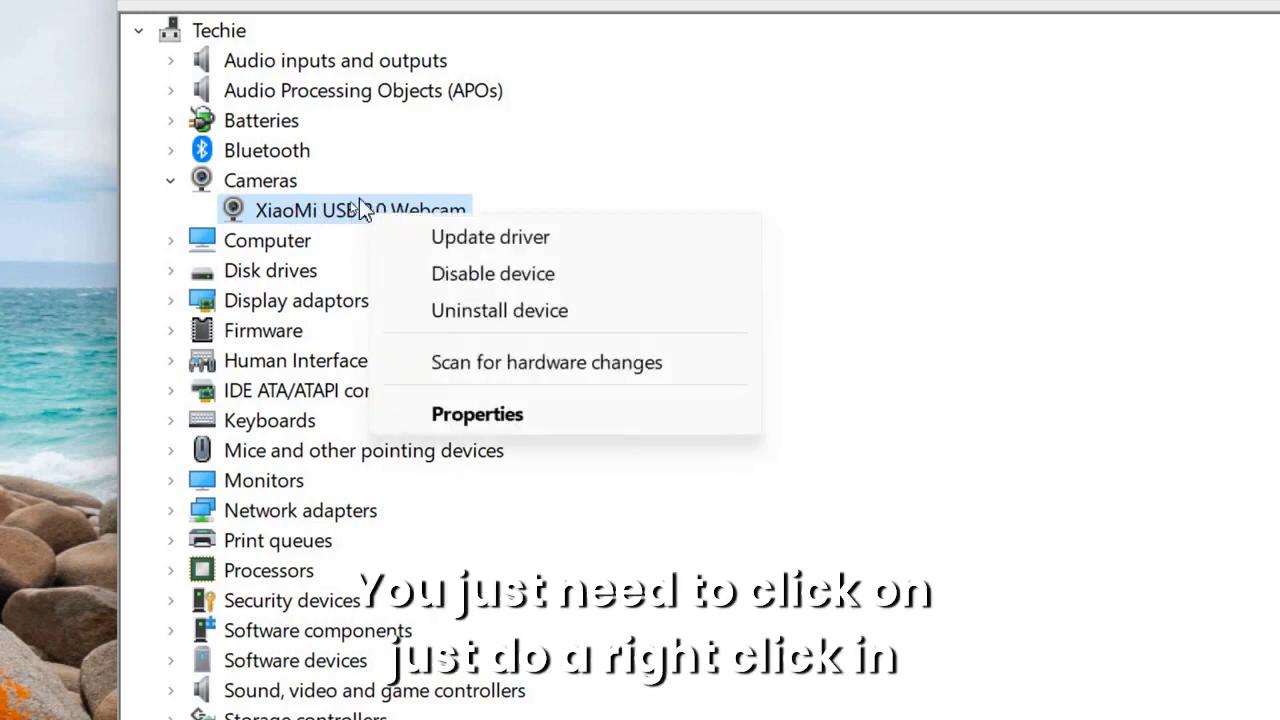
{"action": "left_click", "coordinate": [535, 318]}
{"action": "left_click_drag", "start_coordinate": [860, 306], "coordinate": [341, 180]}
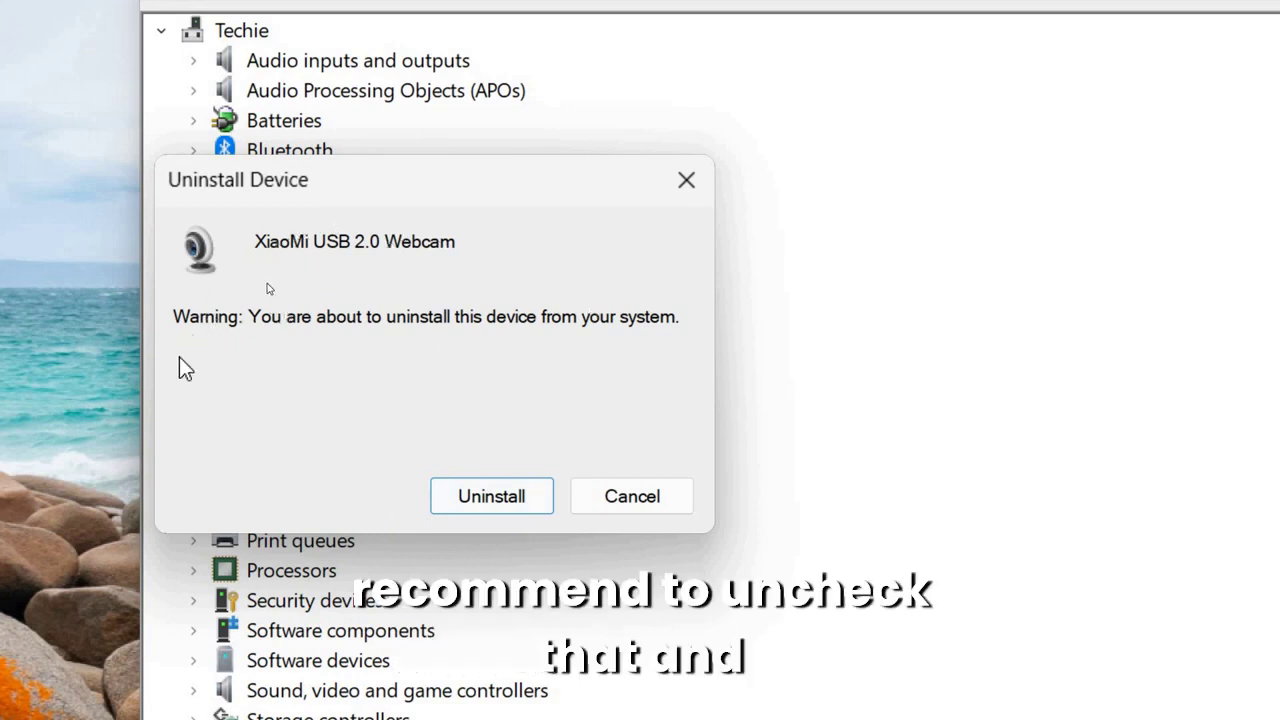
{"action": "left_click", "coordinate": [518, 505]}
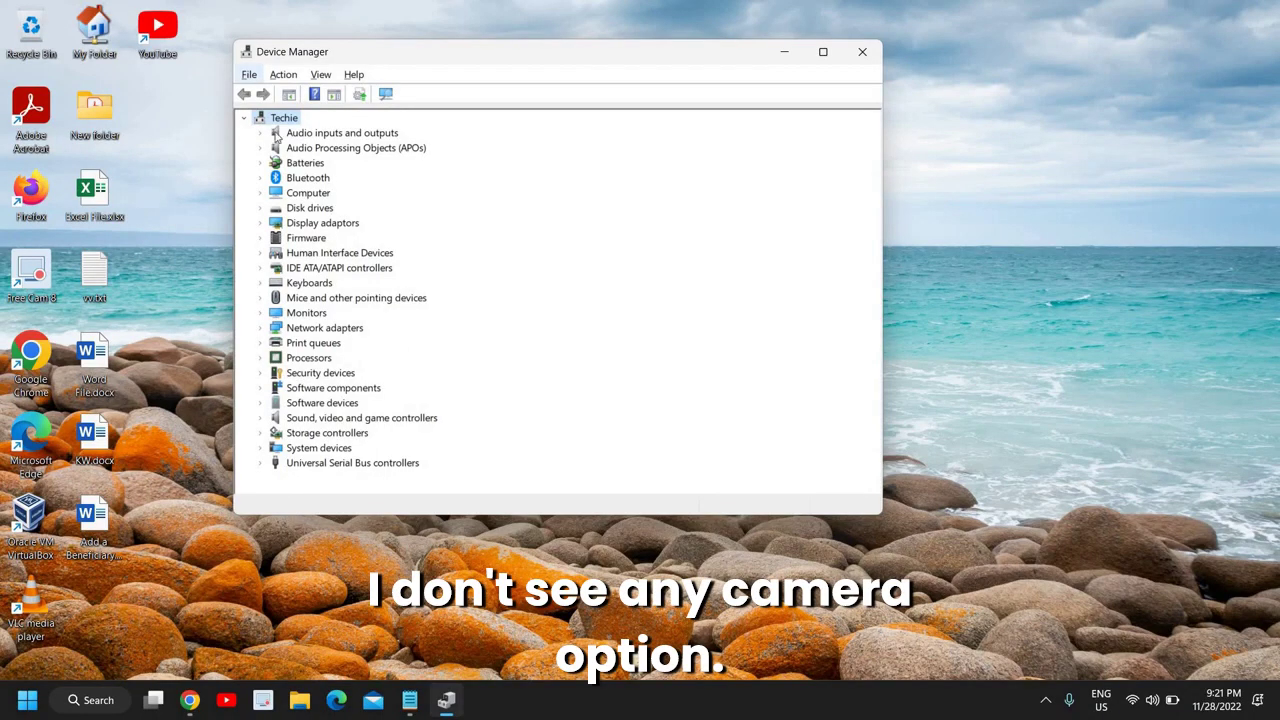
- Scan for hardware changes and select the re-detected XiaoMi USB 2.0 Webcam under Cameras
{"action": "left_click", "coordinate": [283, 75]}
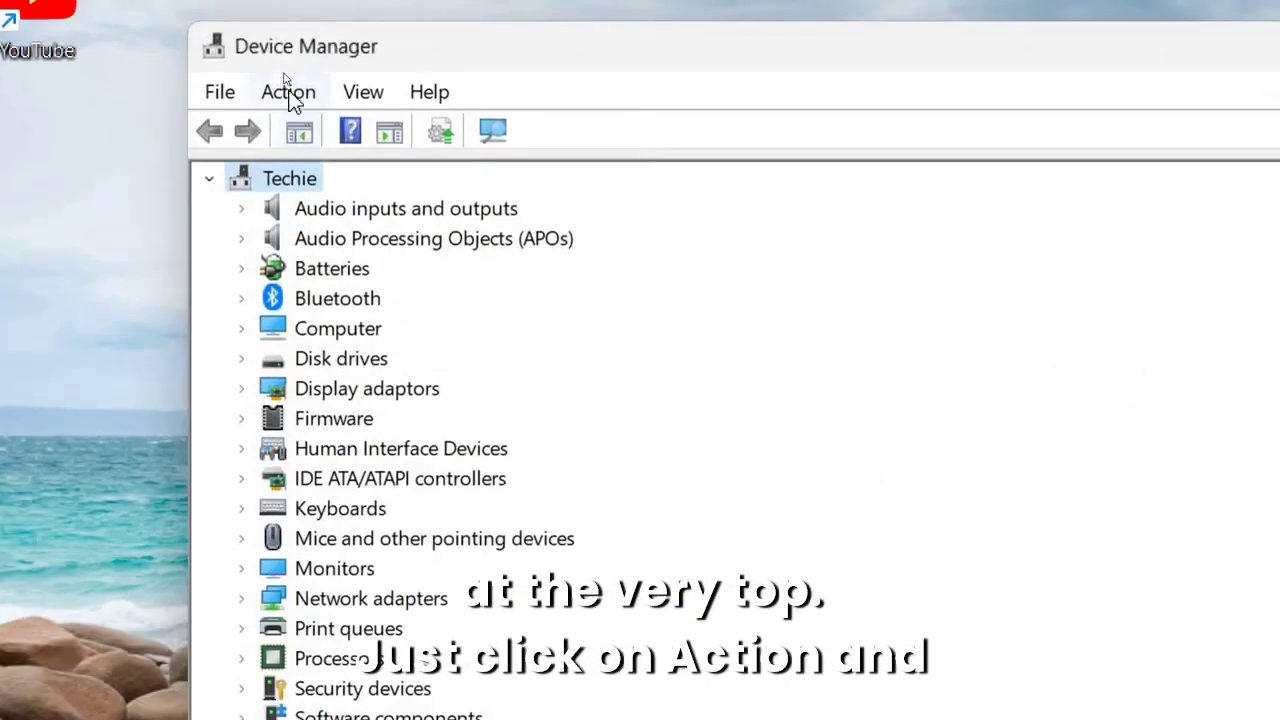
{"action": "left_click", "coordinate": [285, 89]}
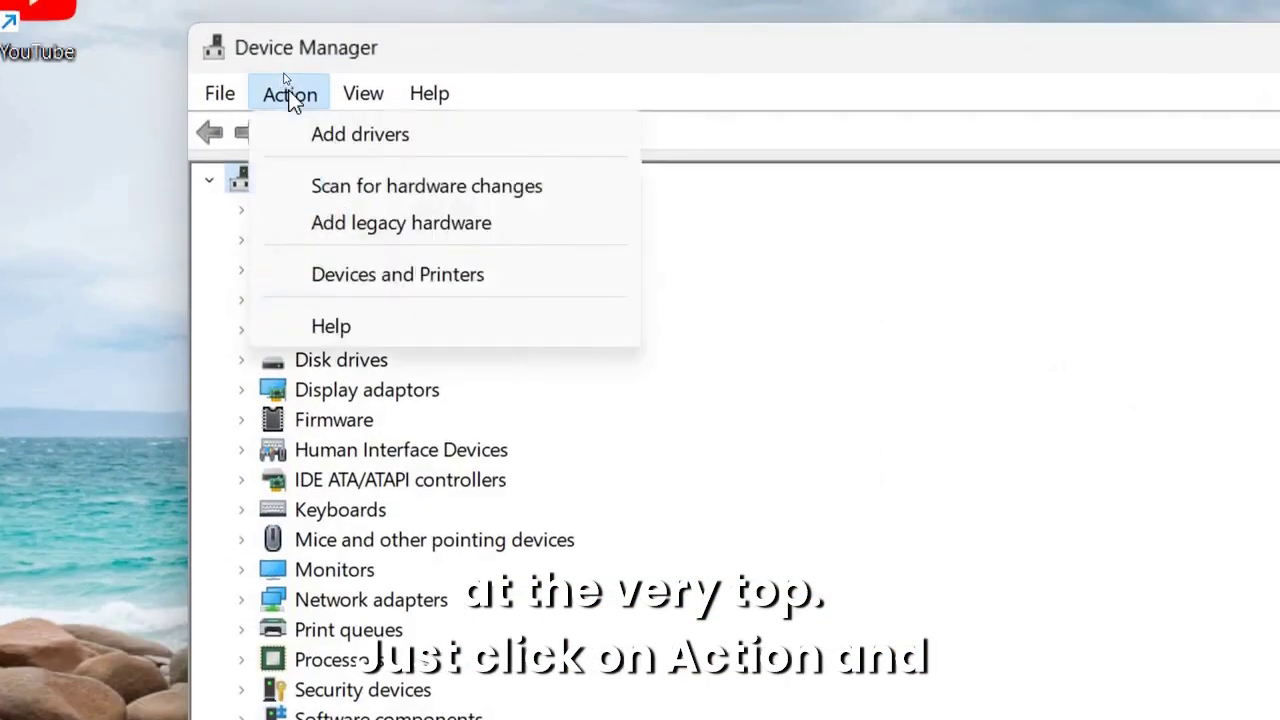
{"action": "left_click", "coordinate": [410, 190]}
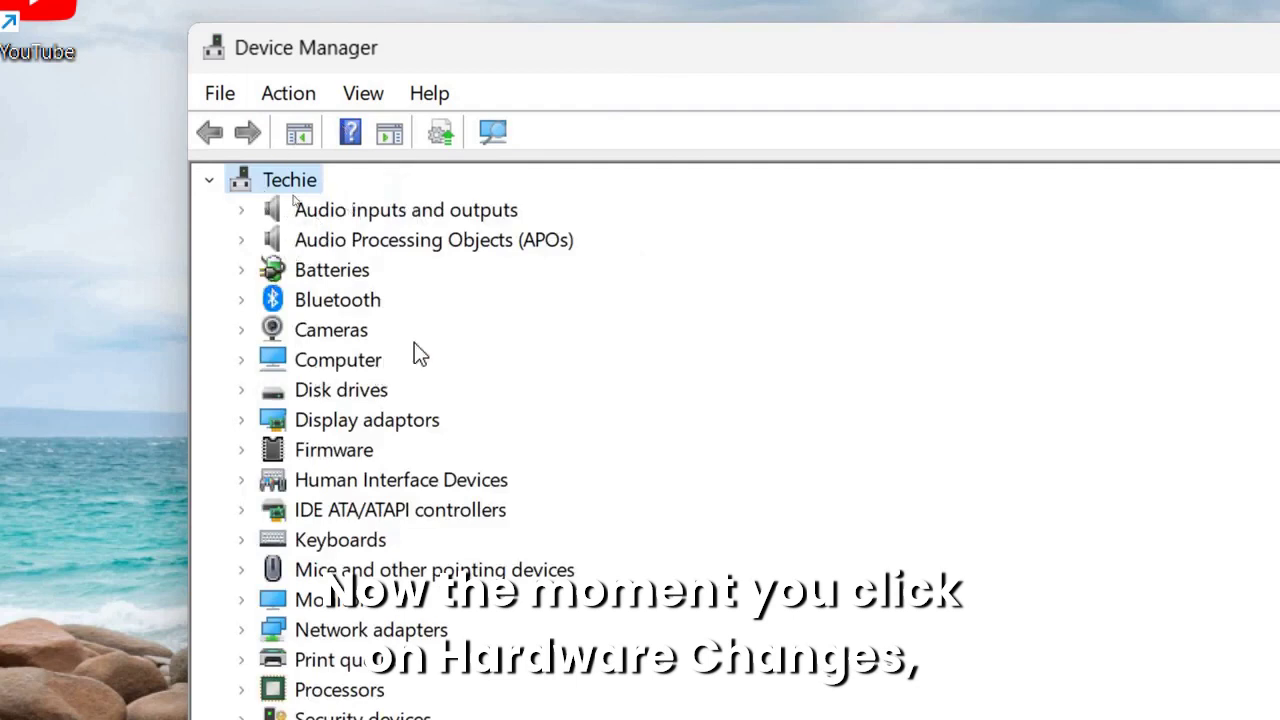
{"action": "left_click", "coordinate": [241, 331]}
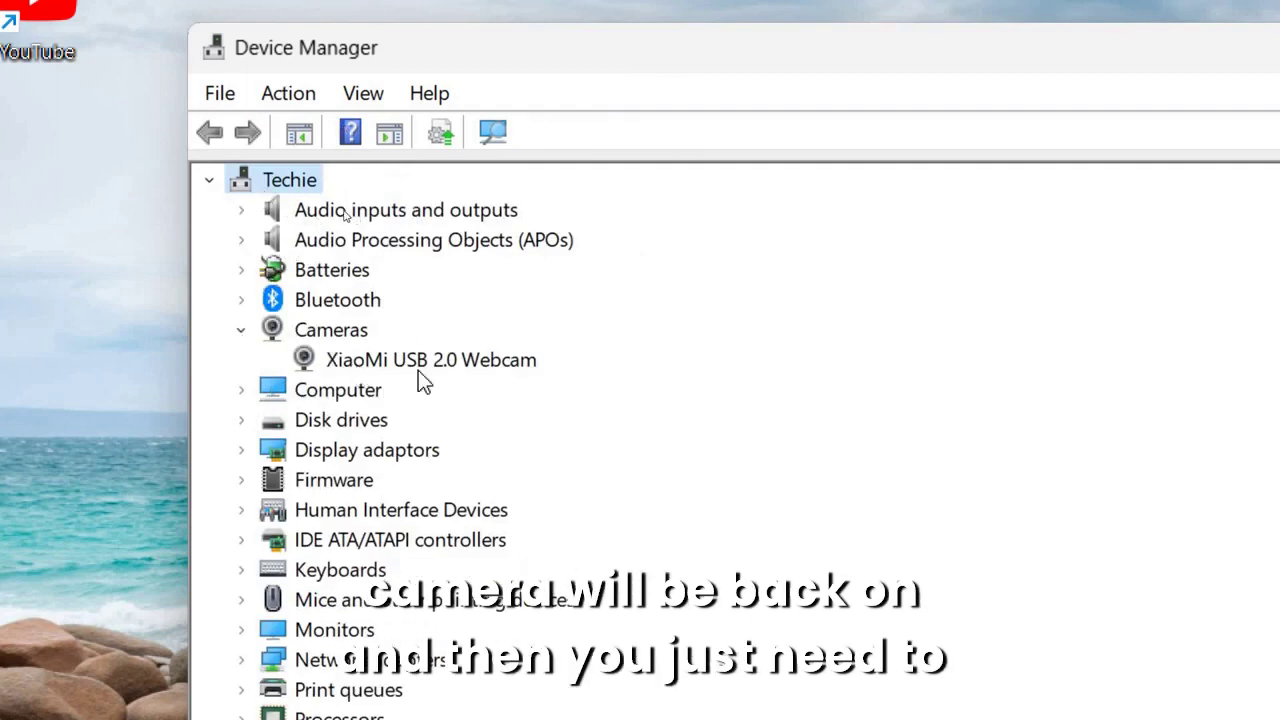
{"action": "left_click", "coordinate": [414, 363]}
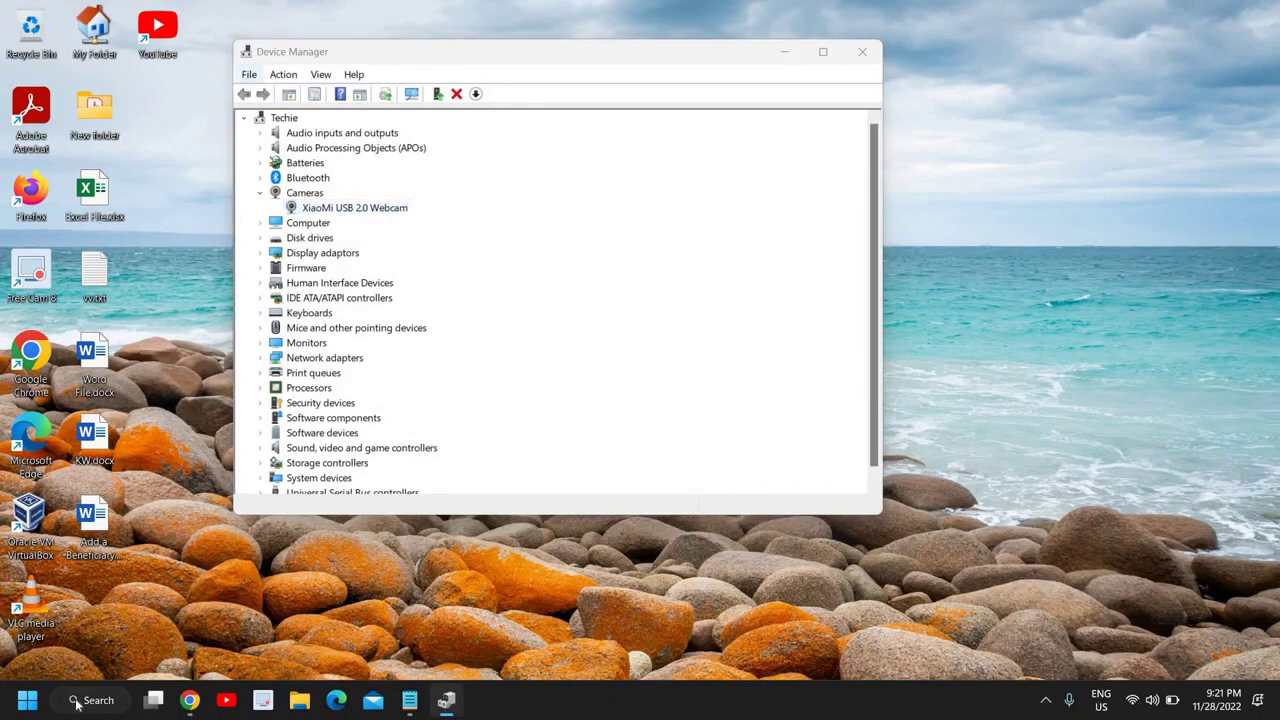
{"action": "left_click", "coordinate": [74, 702]}
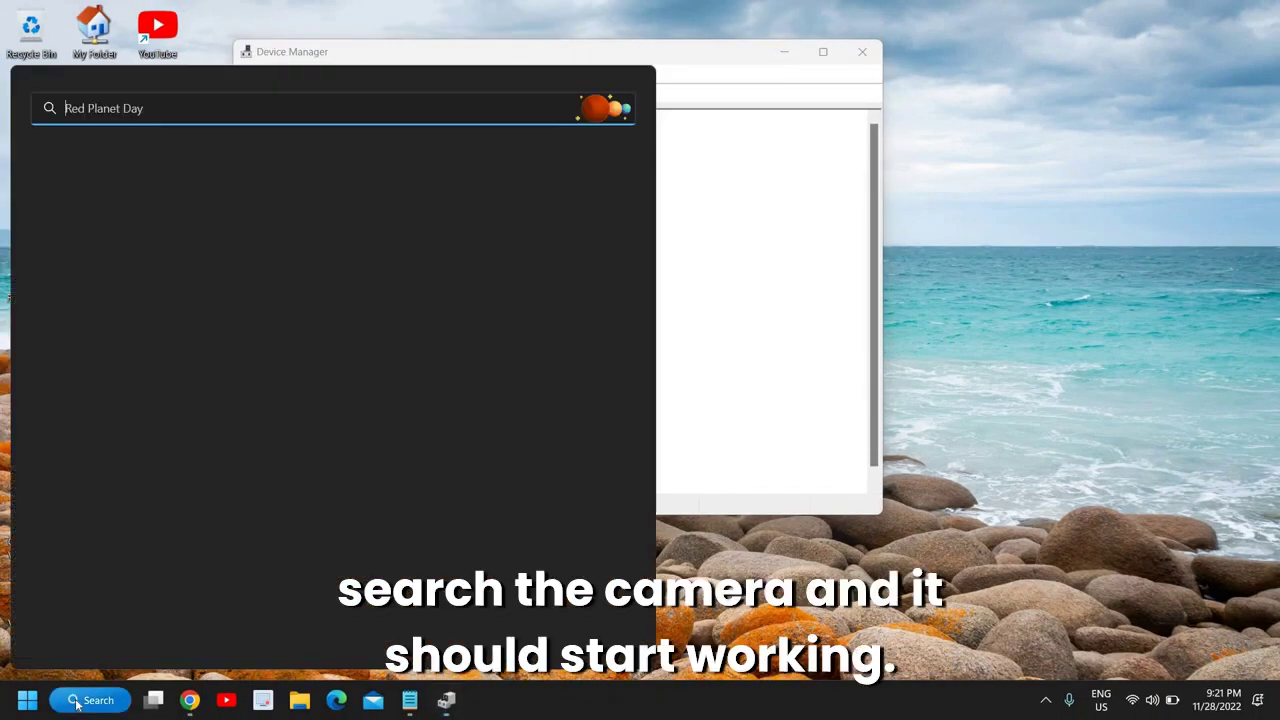
{"action": "type", "text": "camera"}
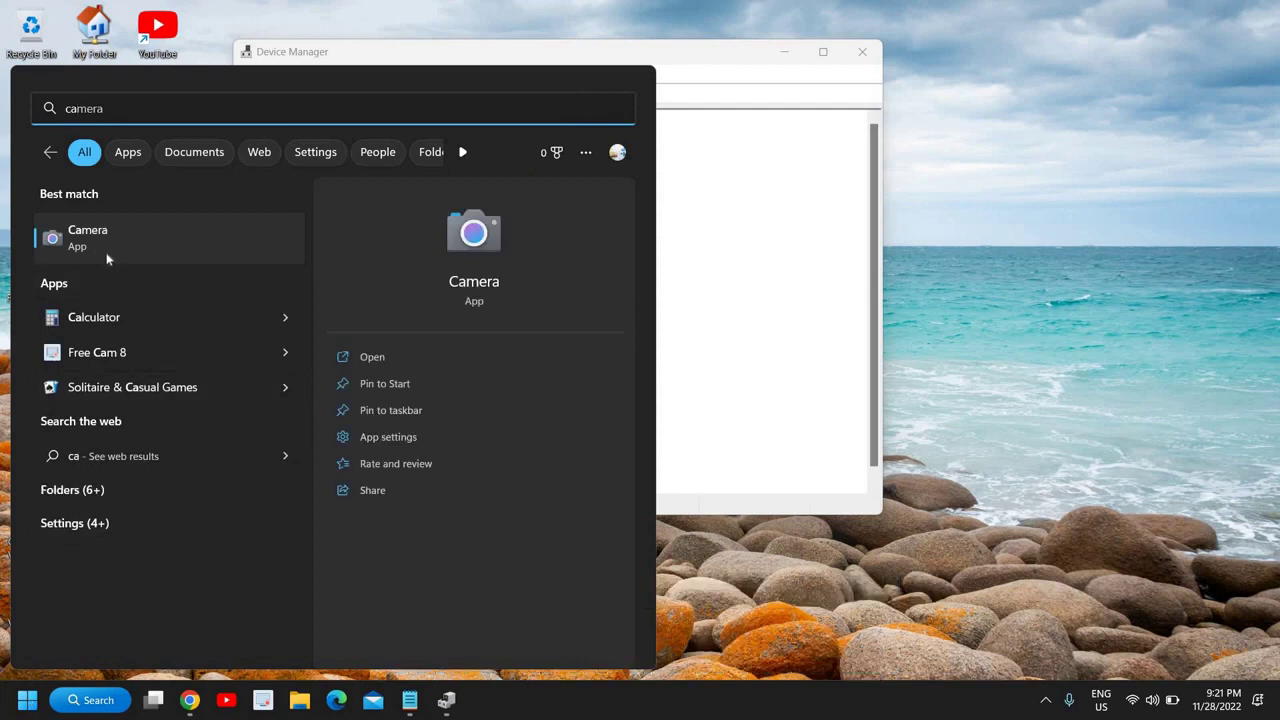
{"action": "left_click", "coordinate": [706, 252]}
{"action": "left_click", "coordinate": [98, 700]}
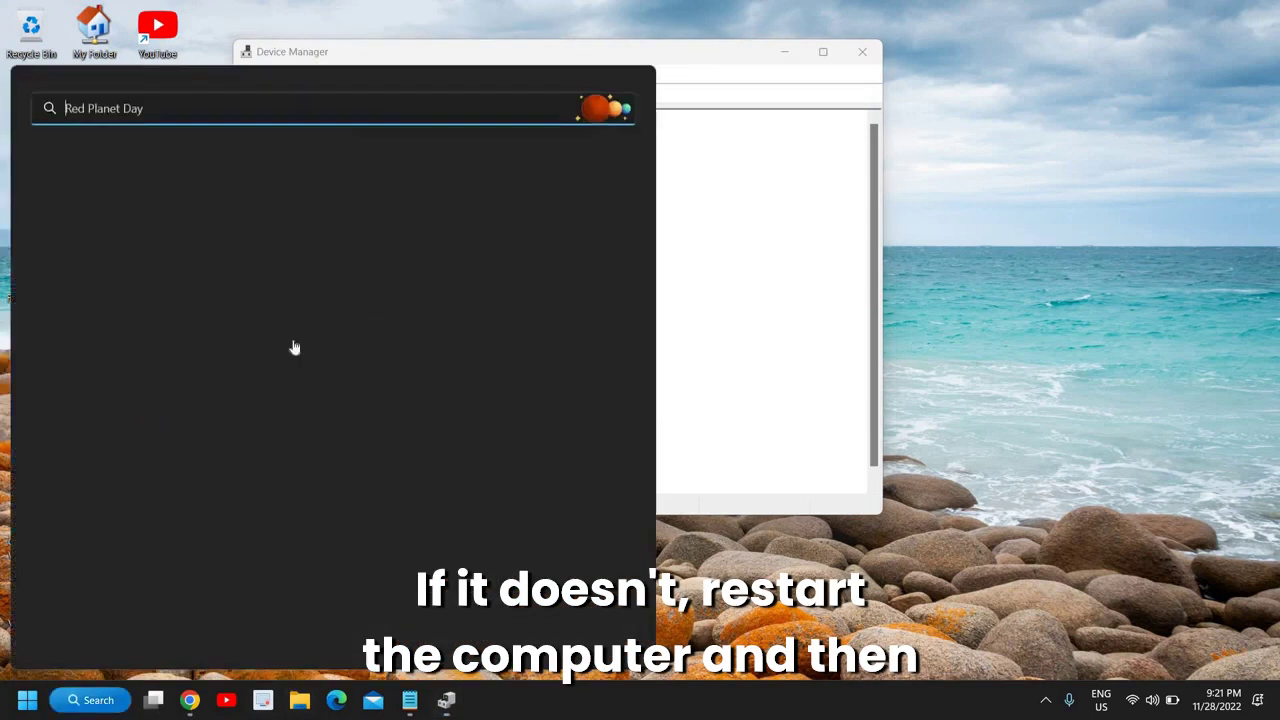
{"action": "type", "text": "c"}
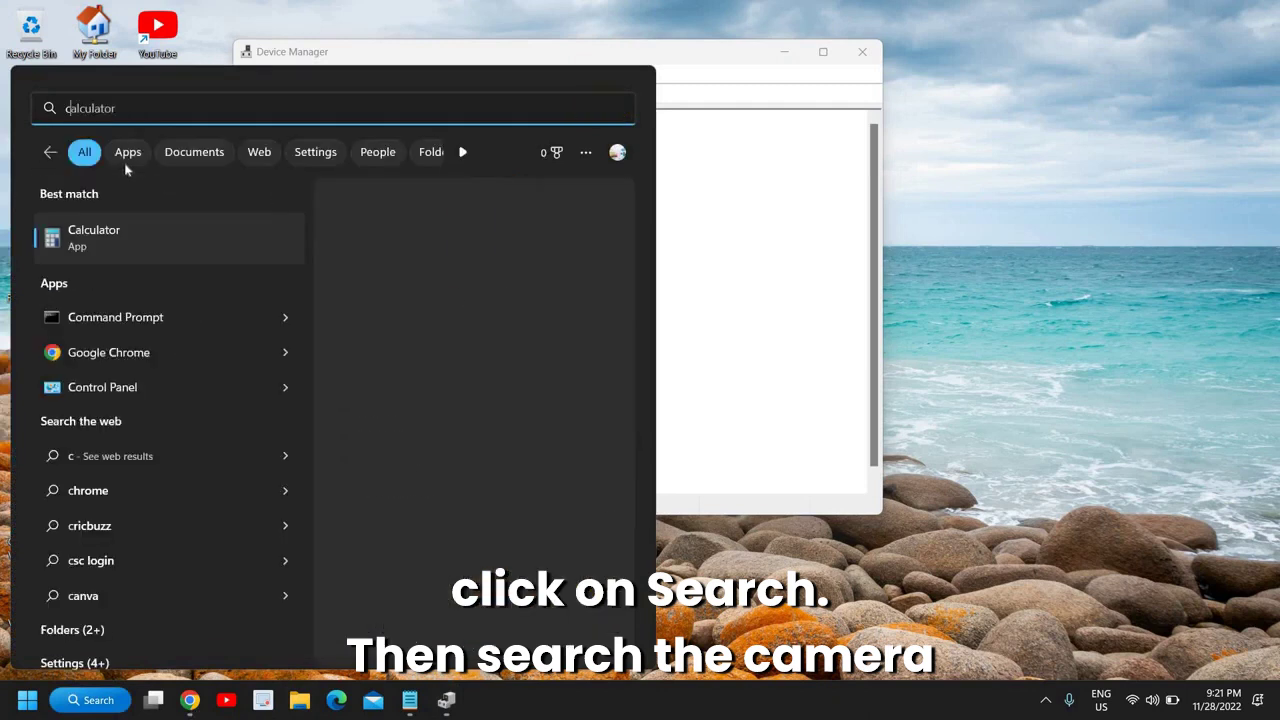
{"action": "type", "text": "a"}
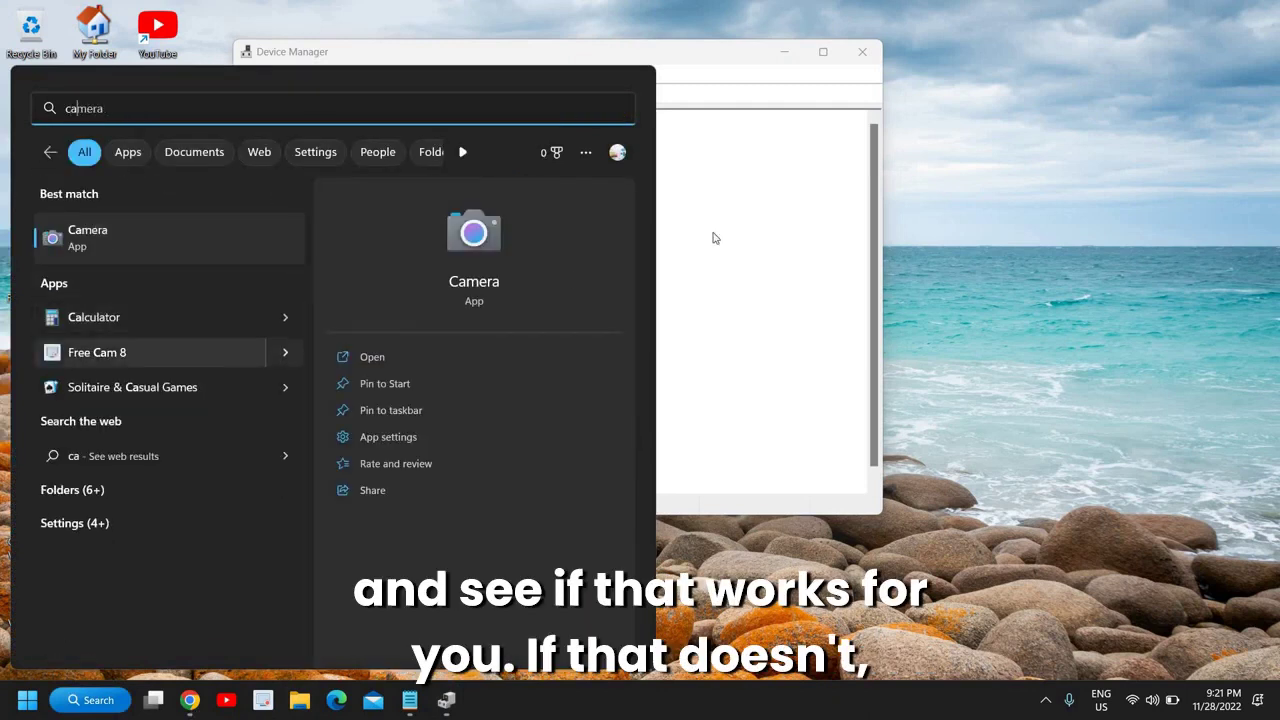
{"action": "left_click", "coordinate": [717, 276]}
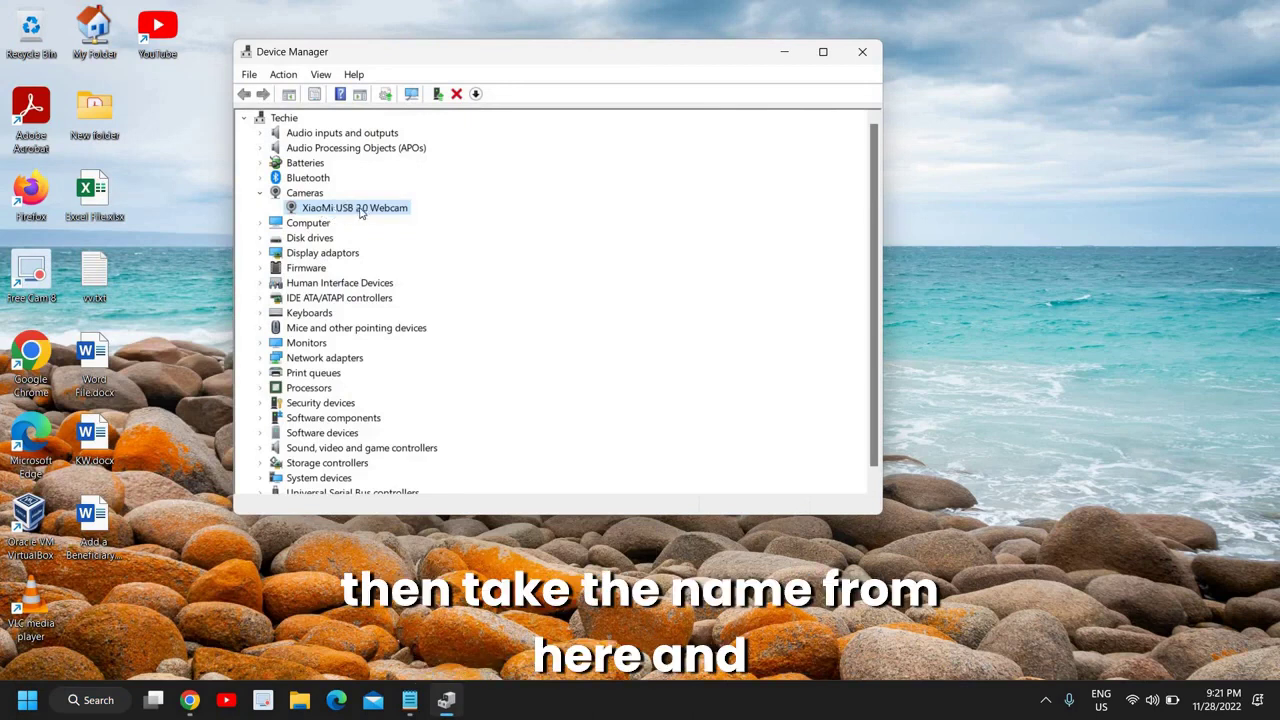
{"action": "left_click", "coordinate": [336, 700]}
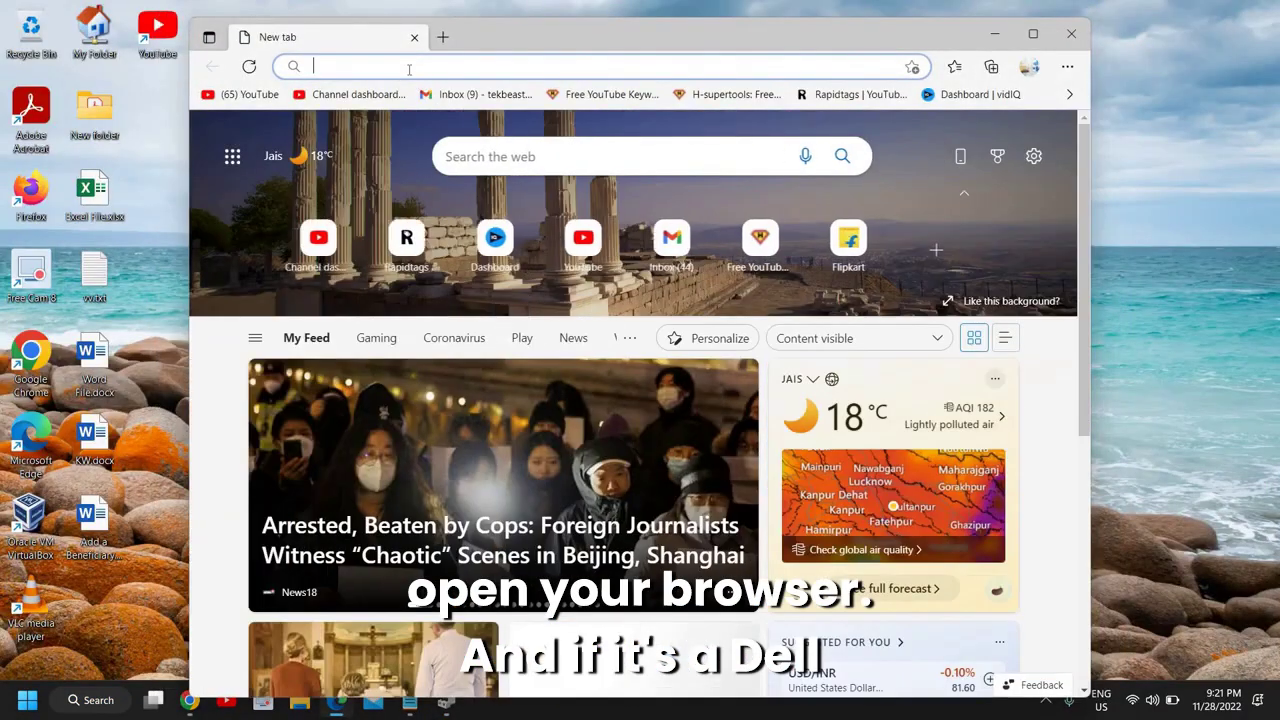
{"action": "left_click", "coordinate": [409, 69]}
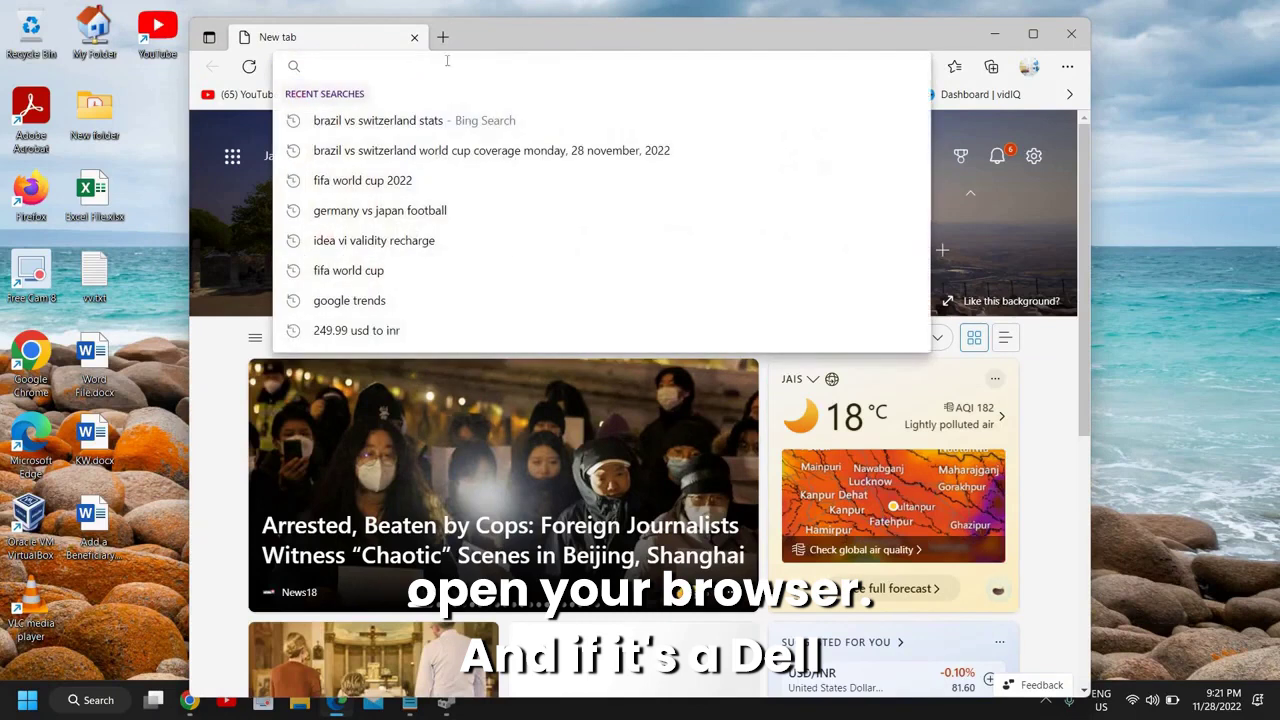
{"action": "left_click", "coordinate": [717, 32]}
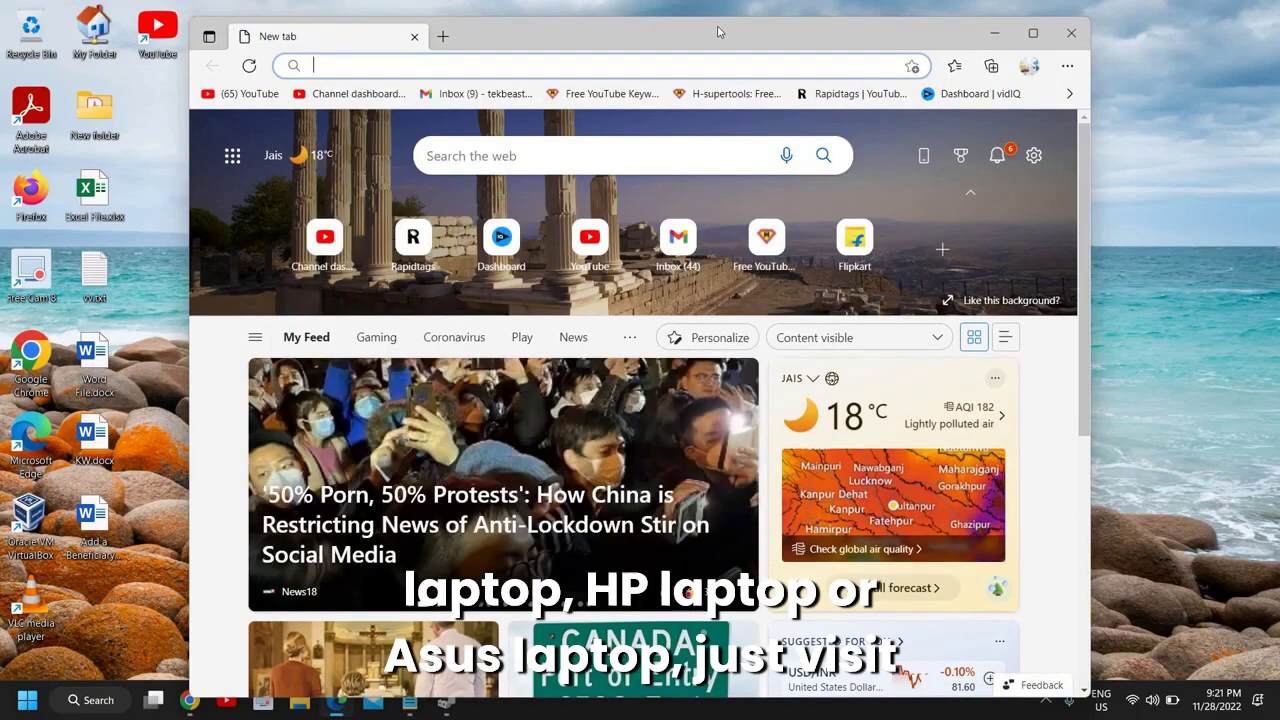
{"action": "left_click", "coordinate": [467, 61]}
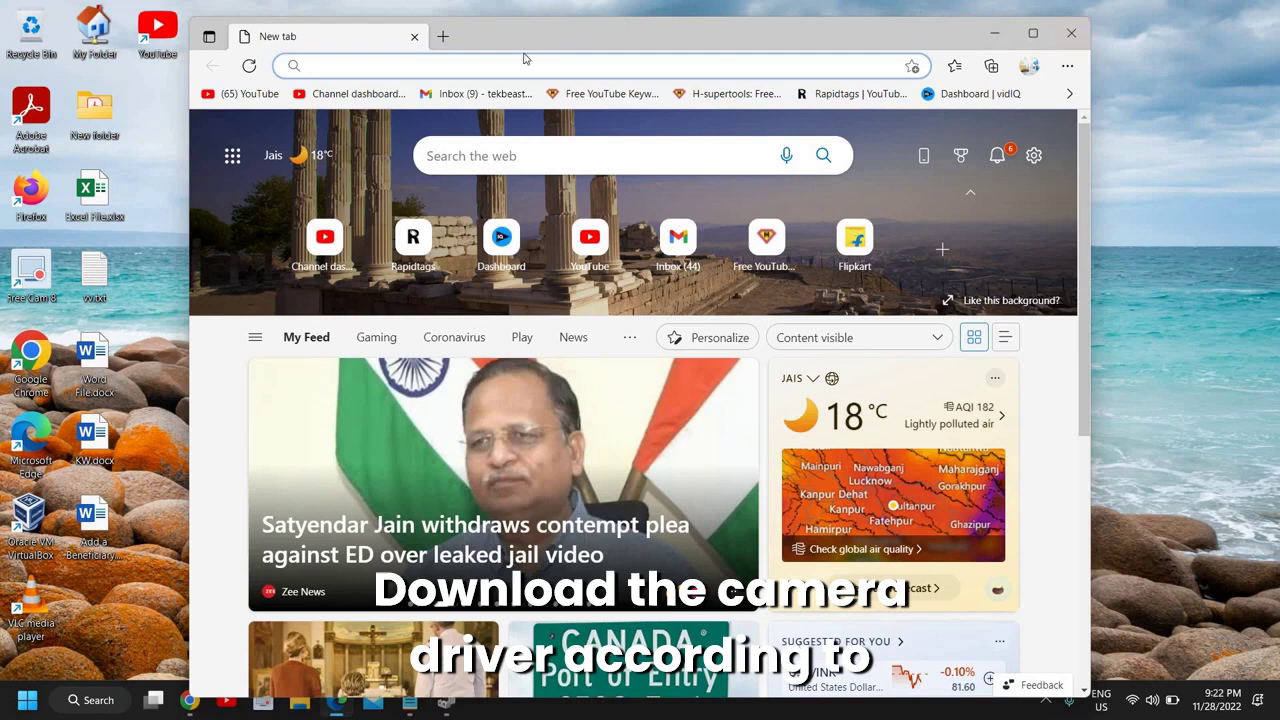
{"action": "type", "text": "dell"}
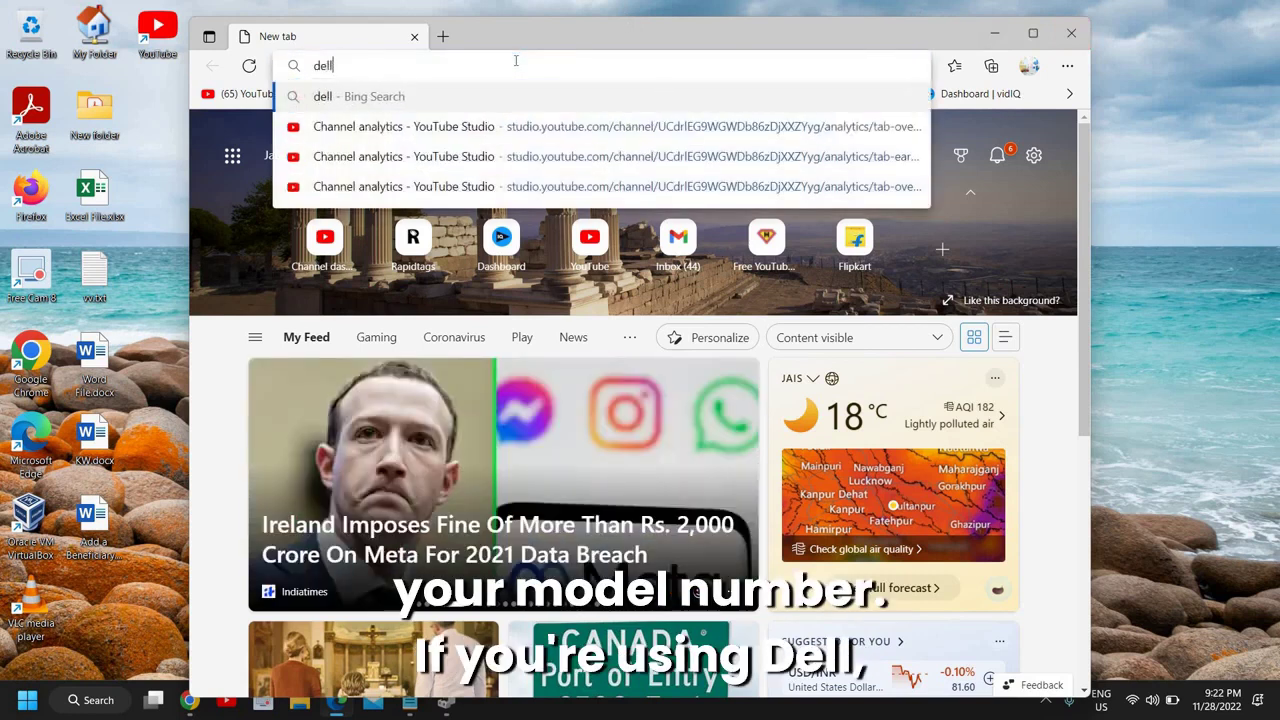
{"action": "type", "text": ".com"}
{"action": "key", "text": "Return"}
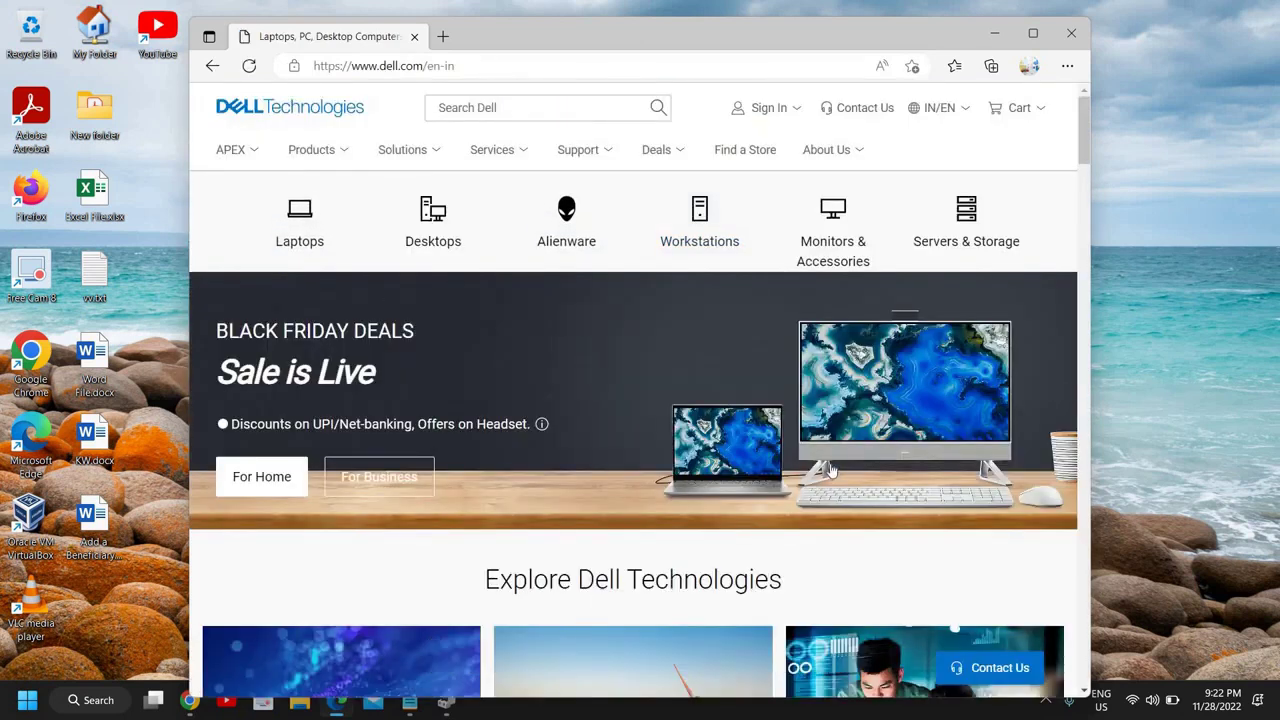
{"action": "scroll", "coordinate": [832, 470], "scroll_direction": "down", "scroll_amount": 3}
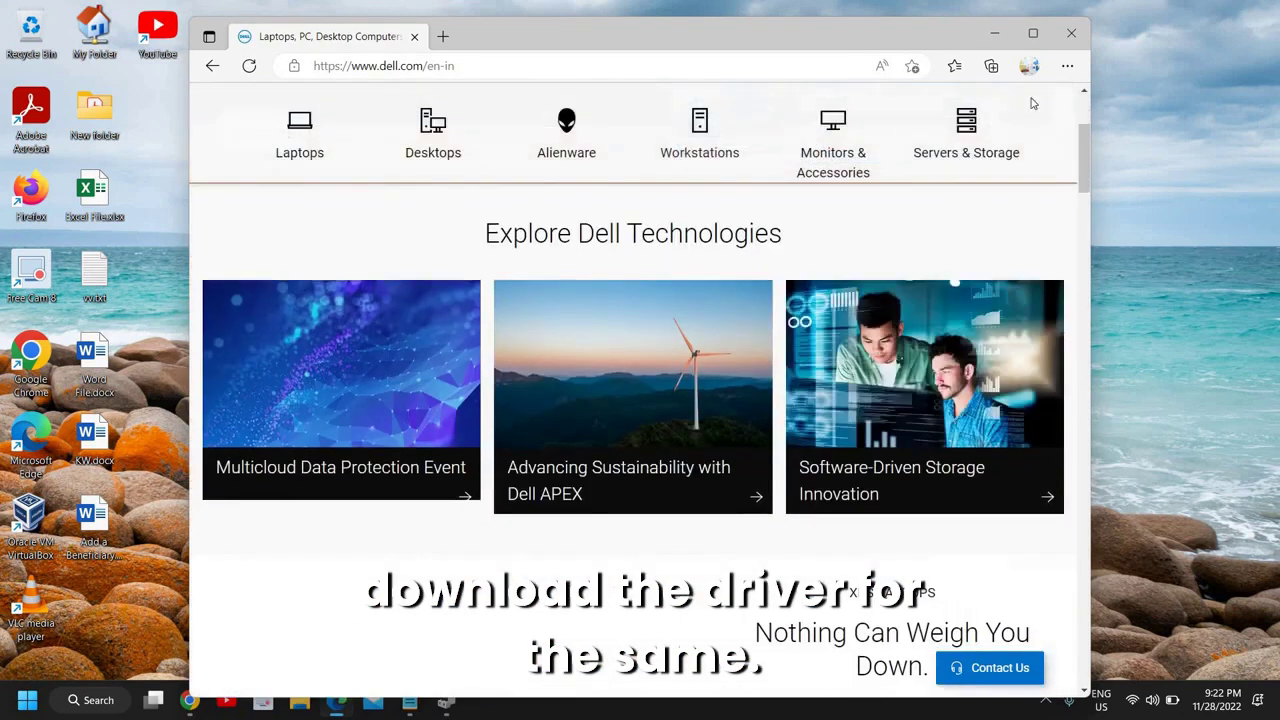
{"action": "left_click", "coordinate": [1071, 35]}
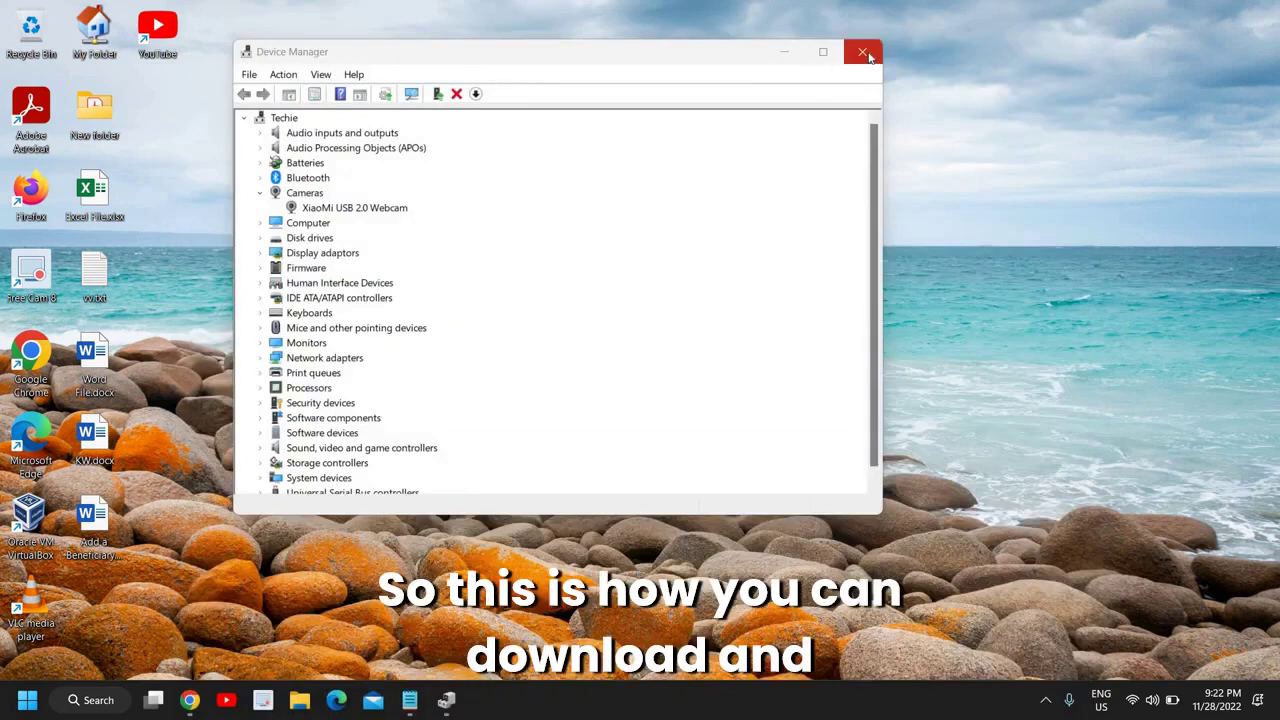
- Close the Device Manager window, leaving the bare desktop
{"action": "left_click", "coordinate": [862, 52]}
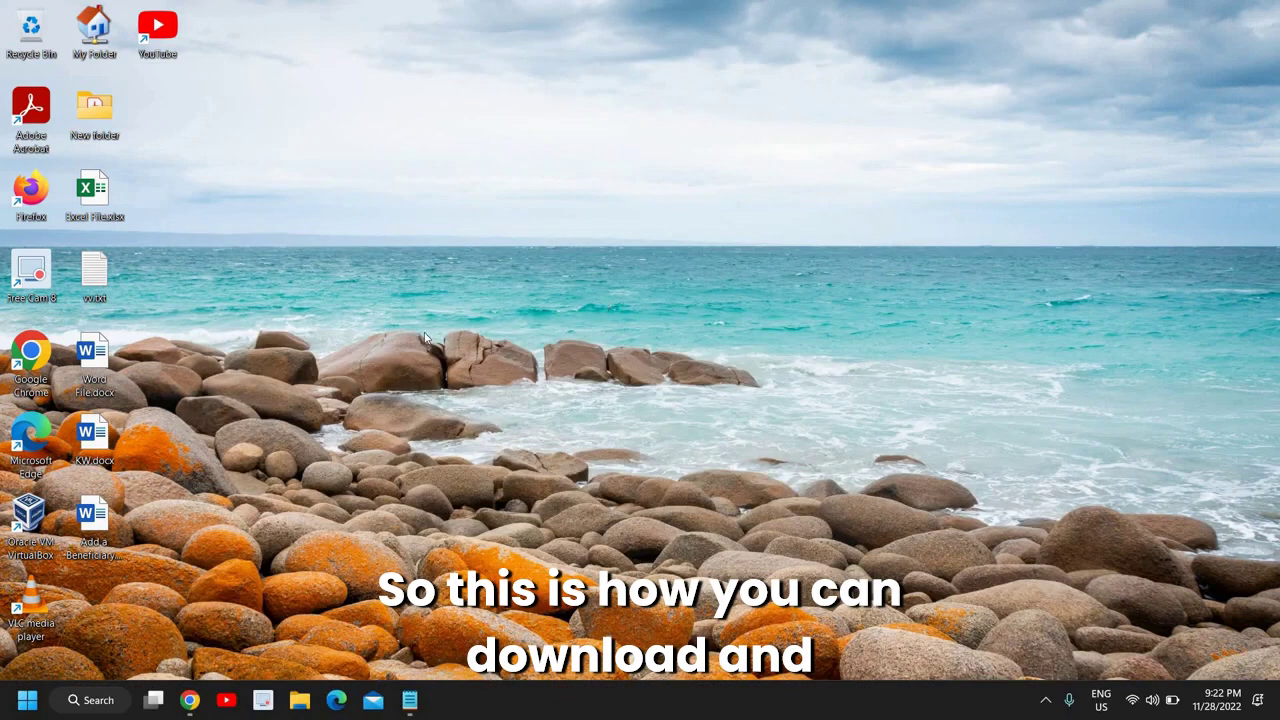